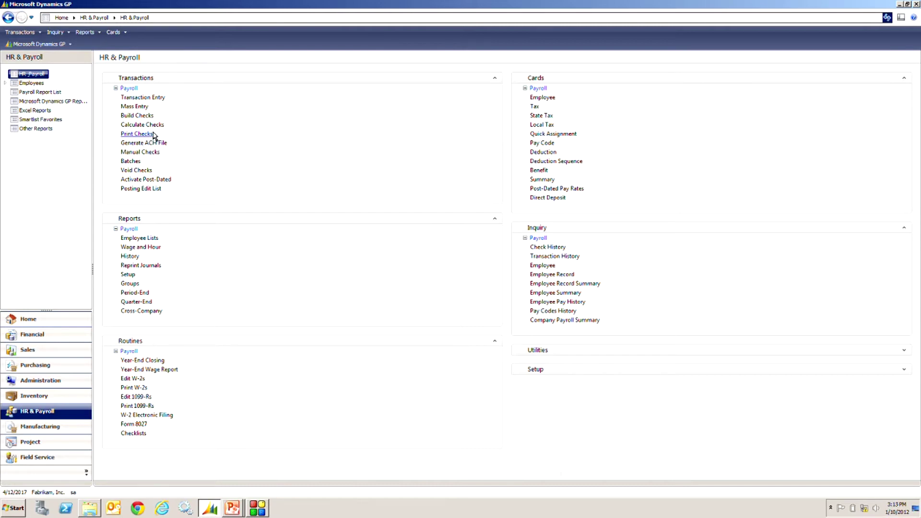
# Start a check build from Default ID REGULAR (semimonthly salary, 12/1/2018–12/15/2018).
pyautogui.click(139, 116)
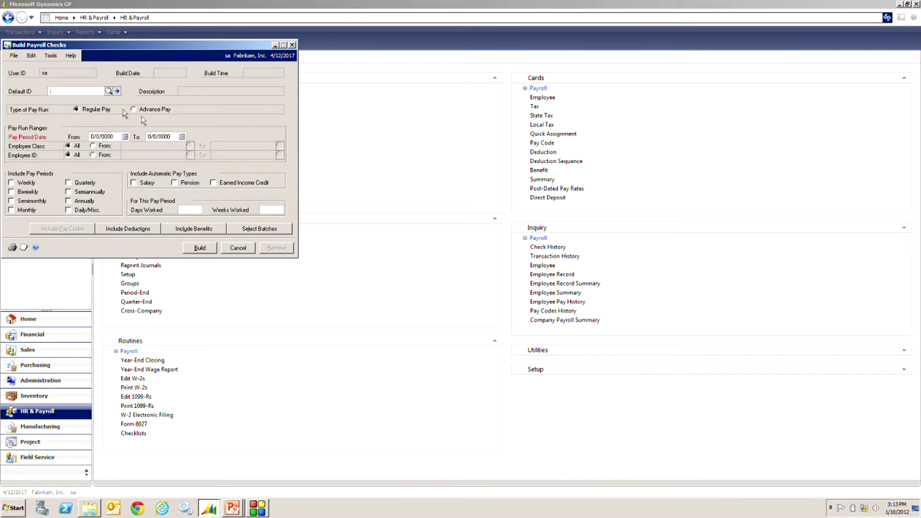
pyautogui.click(109, 91)
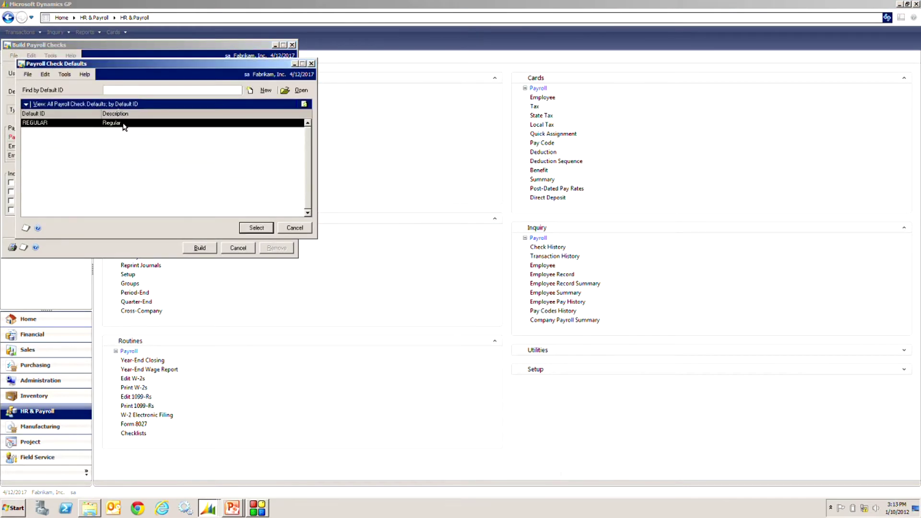
pyautogui.doubleClick(125, 127)
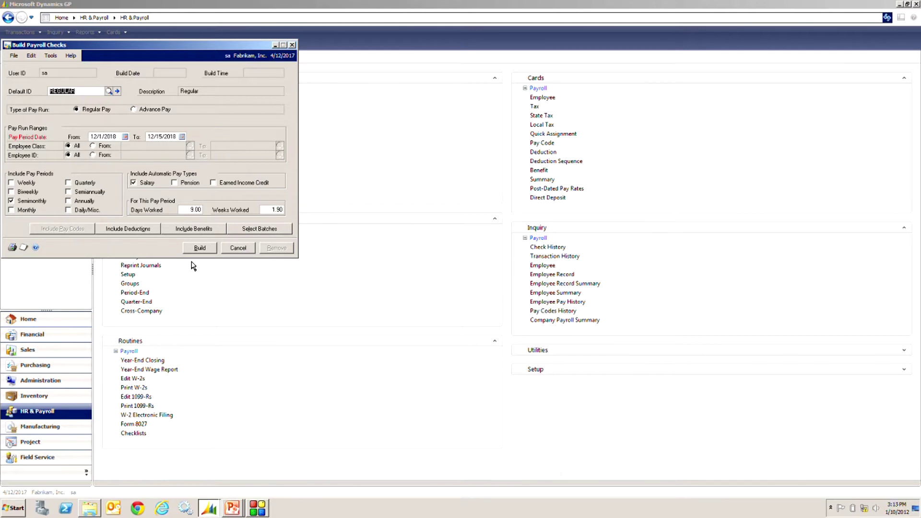
# Confirm the included deductions and benefits, then build the payroll checks.
pyautogui.click(143, 230)
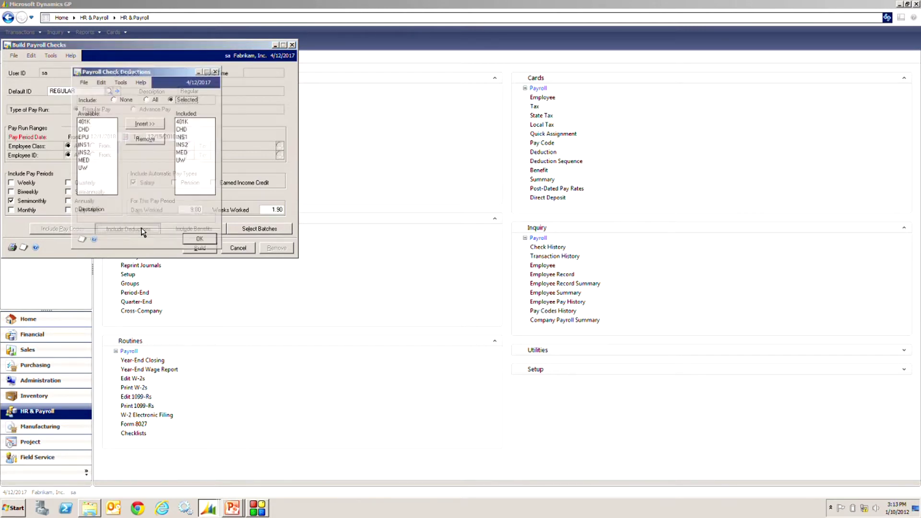
pyautogui.click(197, 238)
pyautogui.click(192, 230)
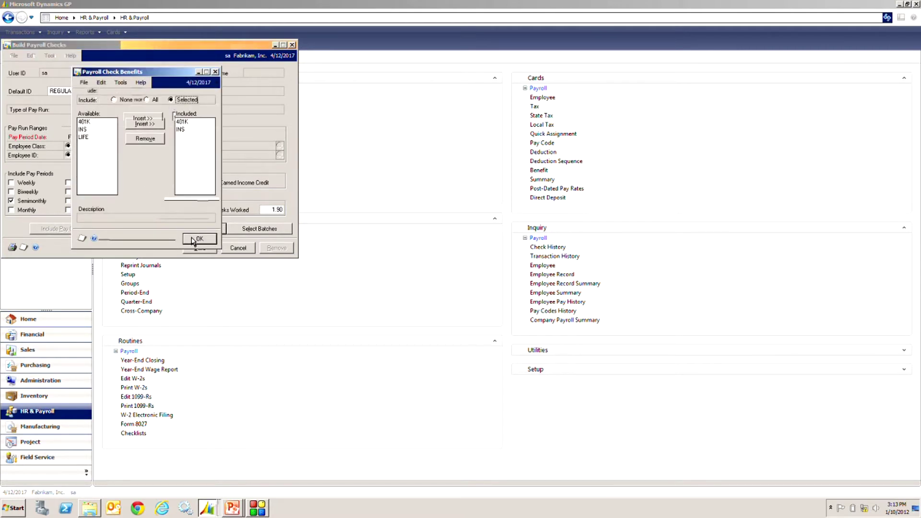
pyautogui.click(194, 238)
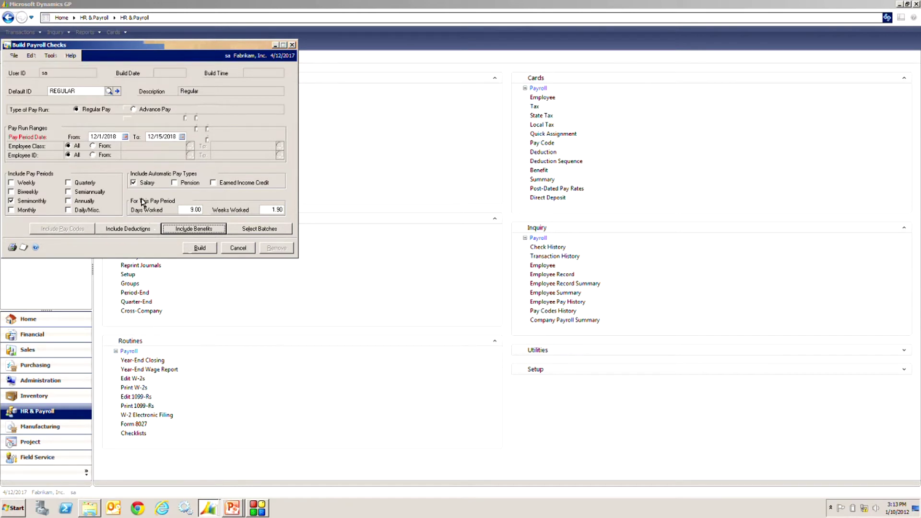
pyautogui.click(201, 249)
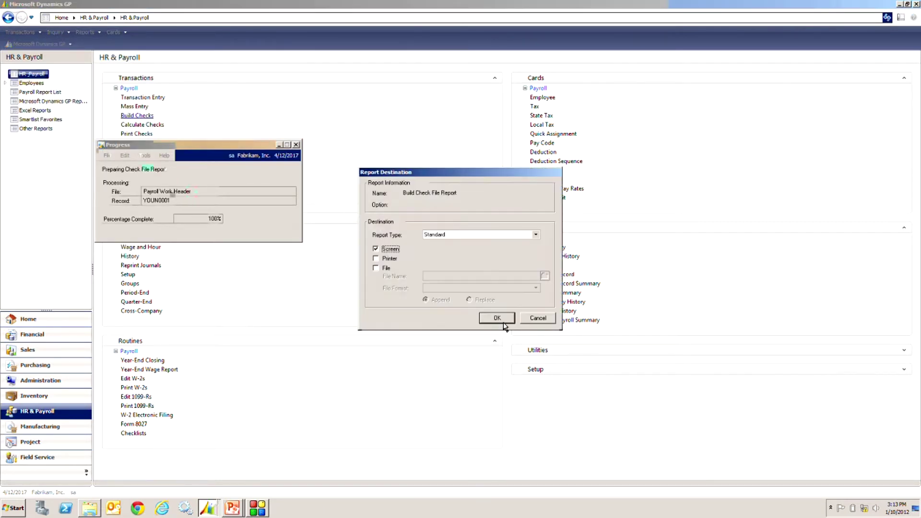
# Send the Build Check File Report to screen, review it maximized, and close it.
pyautogui.click(499, 317)
pyautogui.click(296, 45)
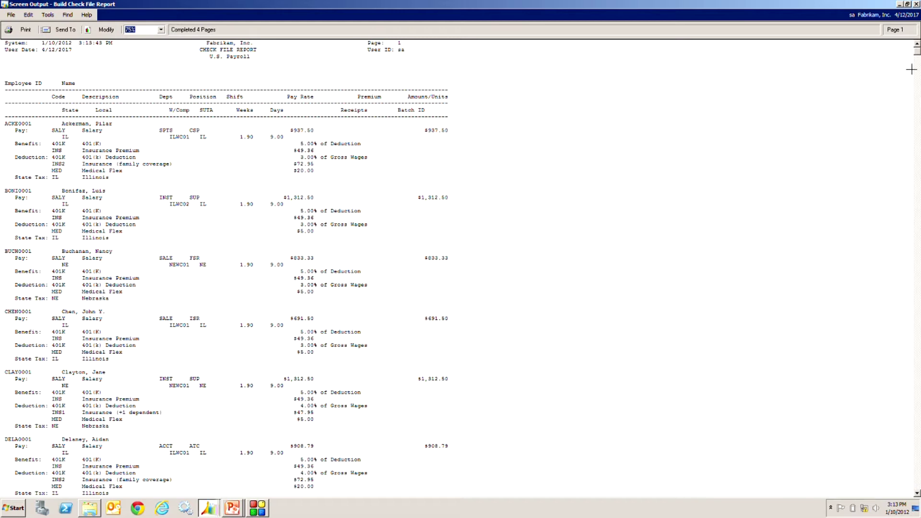
pyautogui.click(916, 4)
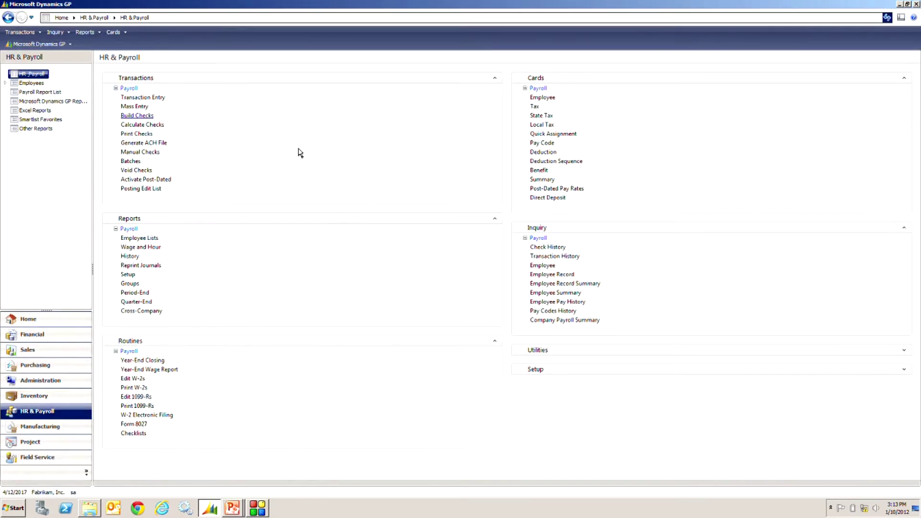
# Calculate the built payroll checks and review the 10-page Precheck Report on screen.
pyautogui.click(142, 125)
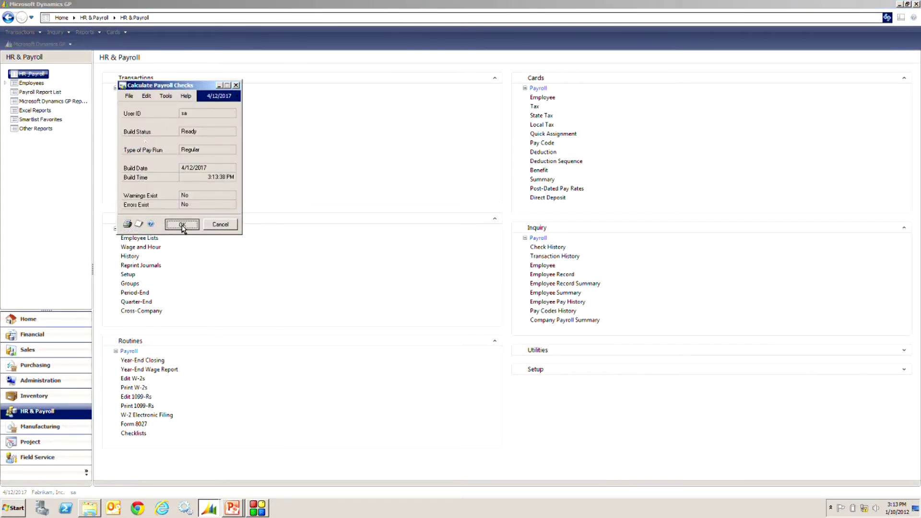
pyautogui.click(182, 225)
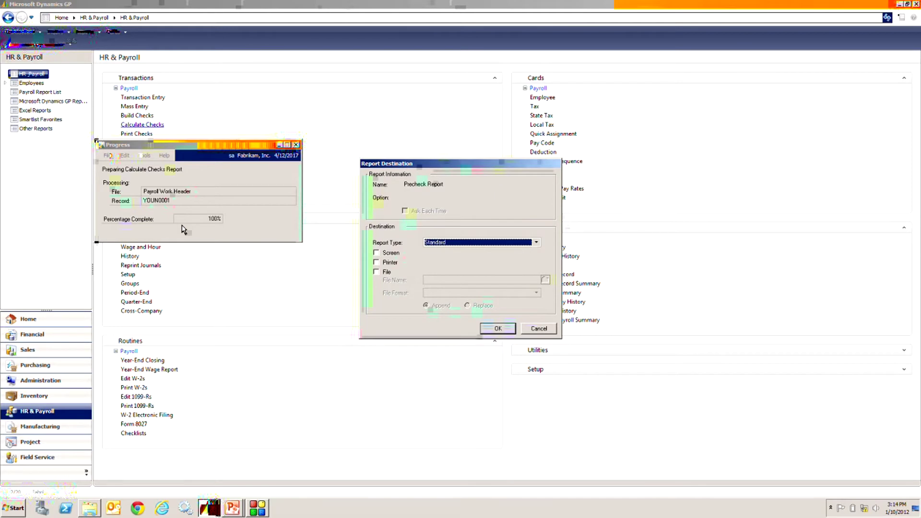
pyautogui.click(376, 253)
pyautogui.click(497, 328)
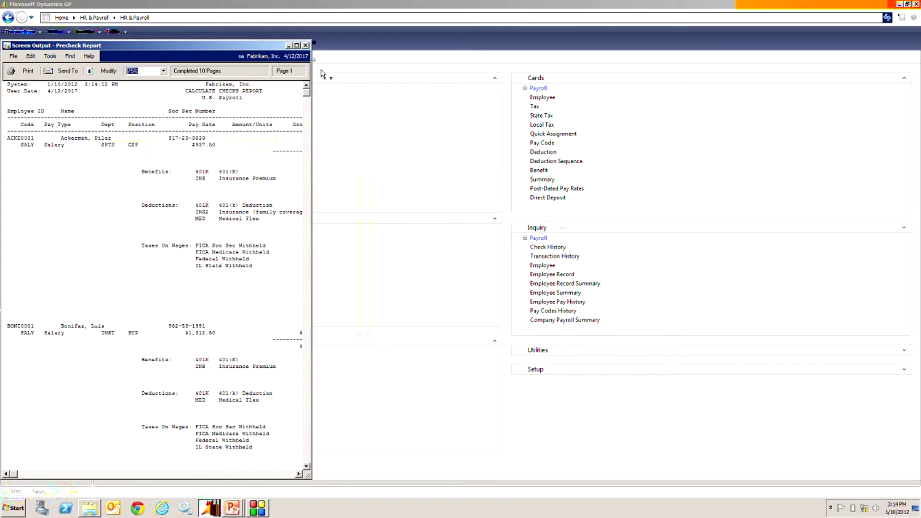
pyautogui.click(297, 45)
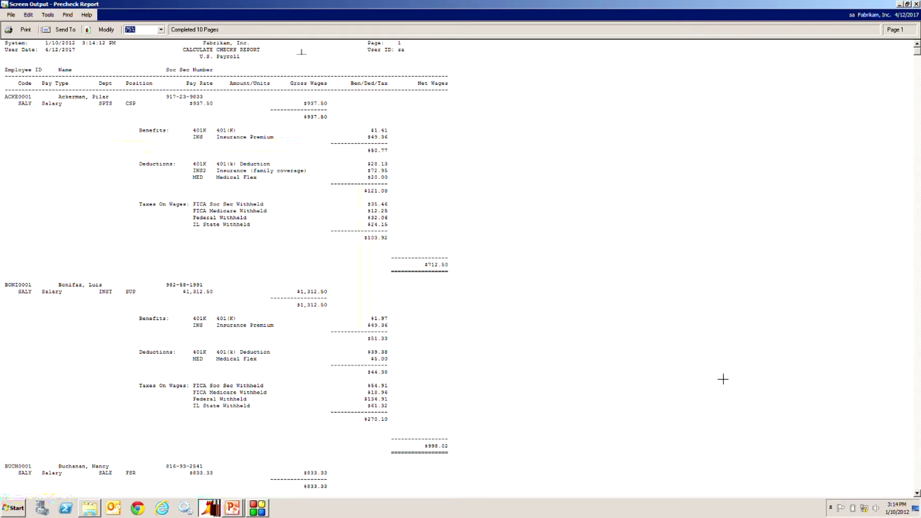
pyautogui.click(916, 4)
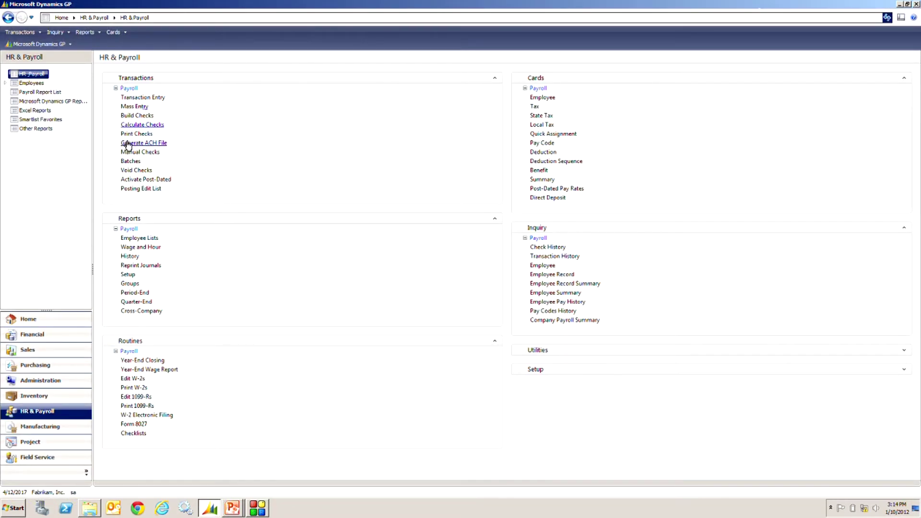
# Calculate employee direct deposits for checkbook PAYROLL and acknowledge the no-exceptions message.
pyautogui.click(135, 135)
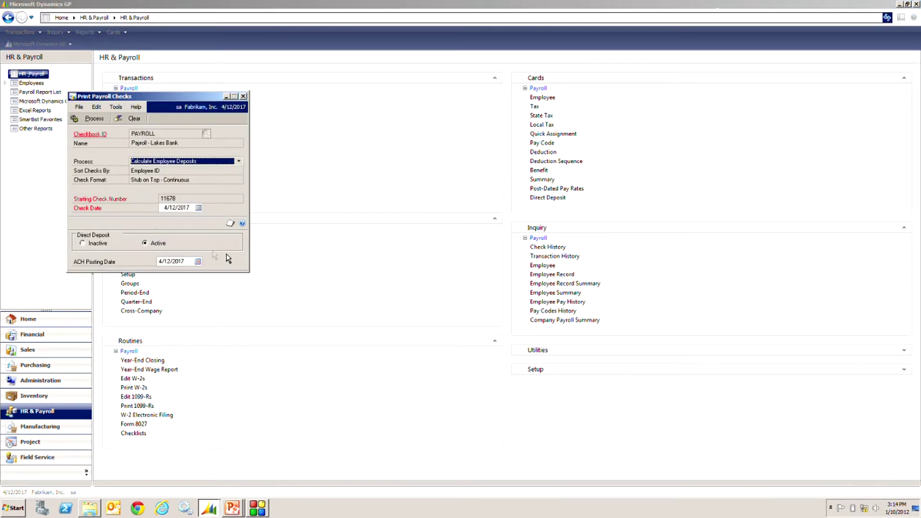
pyautogui.click(89, 120)
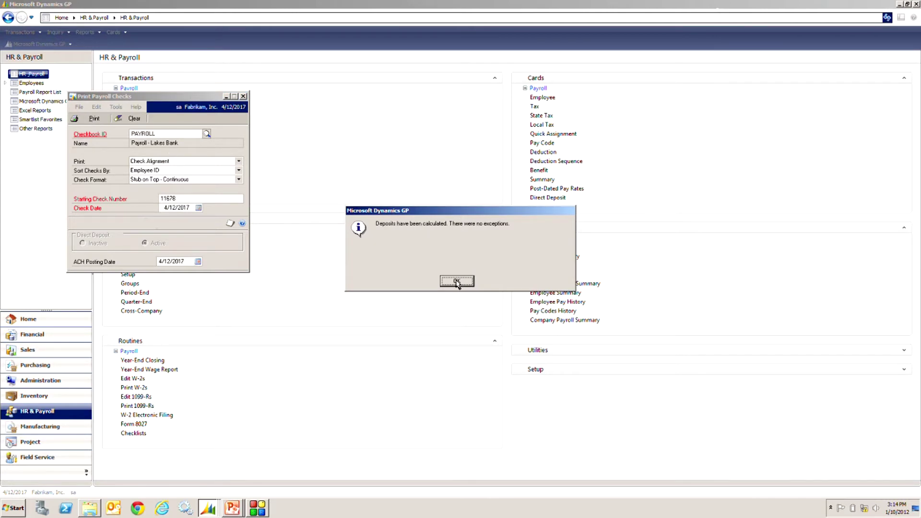
pyautogui.click(457, 282)
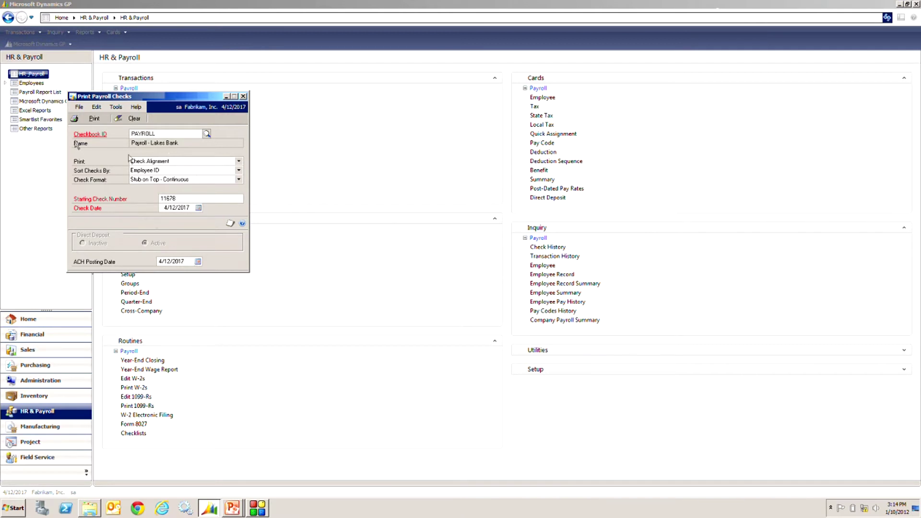
# Print the check alignment form to screen and close it.
pyautogui.click(93, 118)
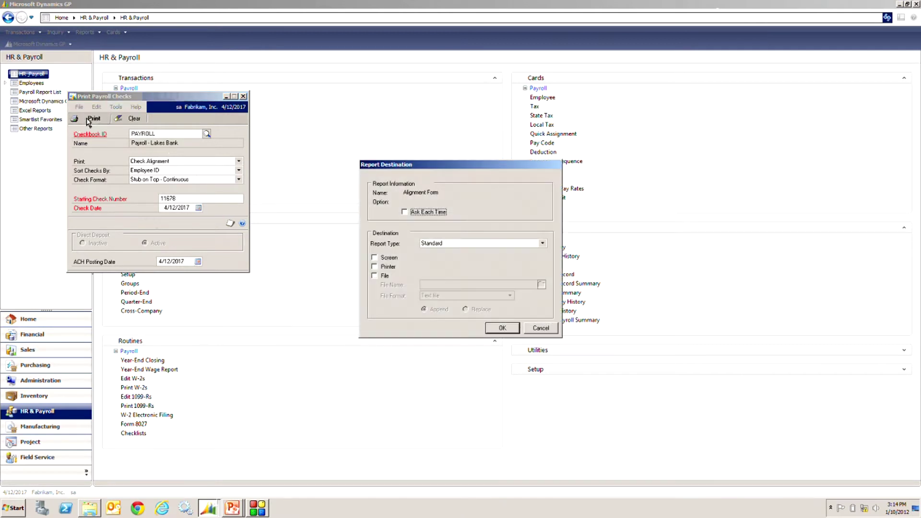
pyautogui.click(392, 258)
pyautogui.click(499, 327)
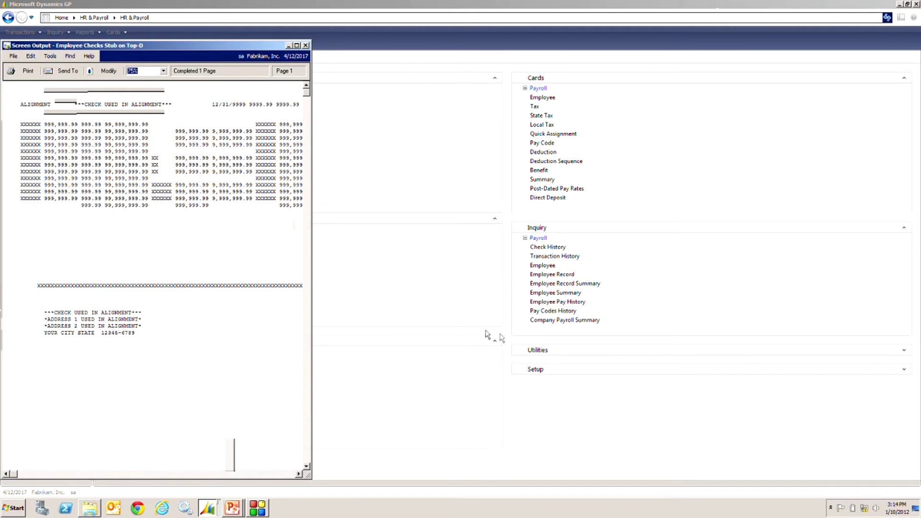
pyautogui.click(306, 46)
# Print the 20-page run of payroll checks to screen, review it maximized, and close it.
pyautogui.click(238, 161)
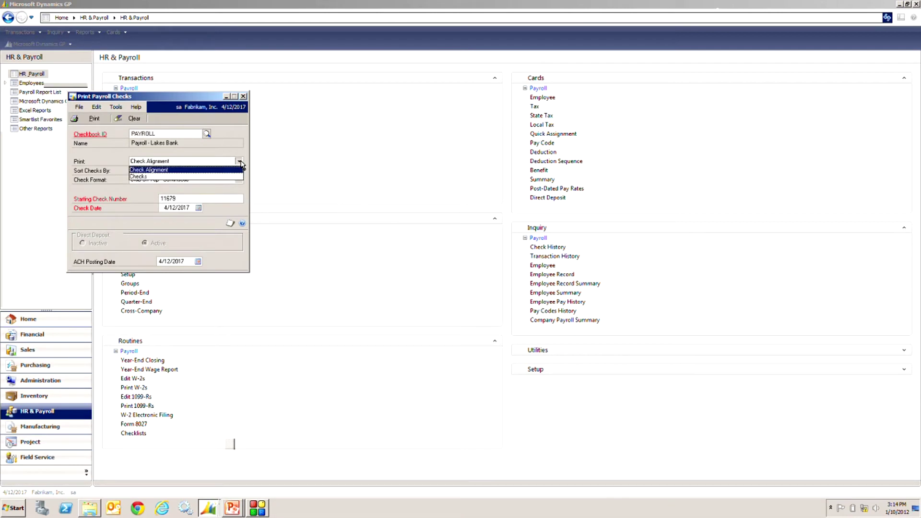
pyautogui.click(218, 177)
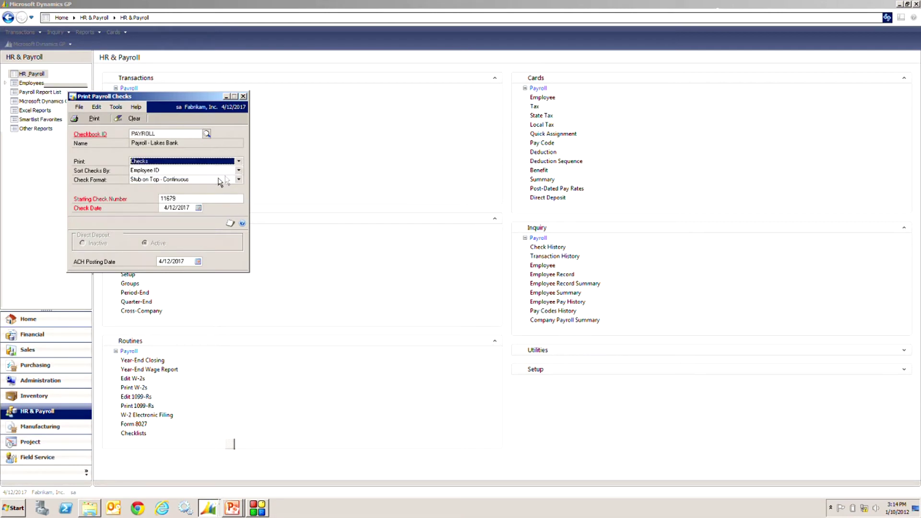
pyautogui.click(80, 119)
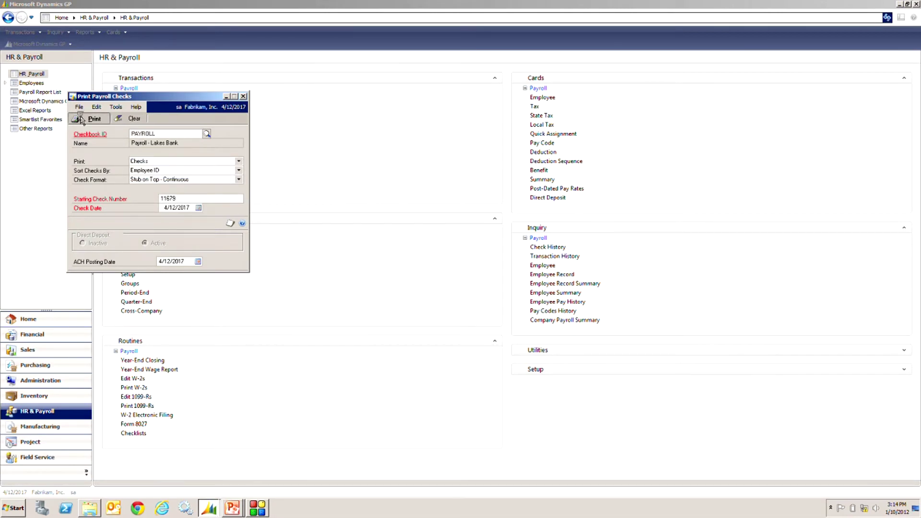
pyautogui.click(501, 328)
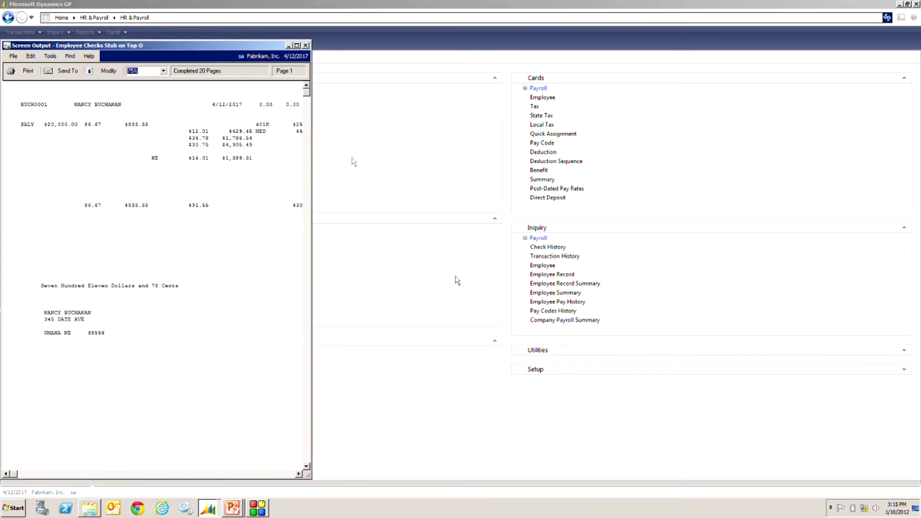
pyautogui.click(297, 46)
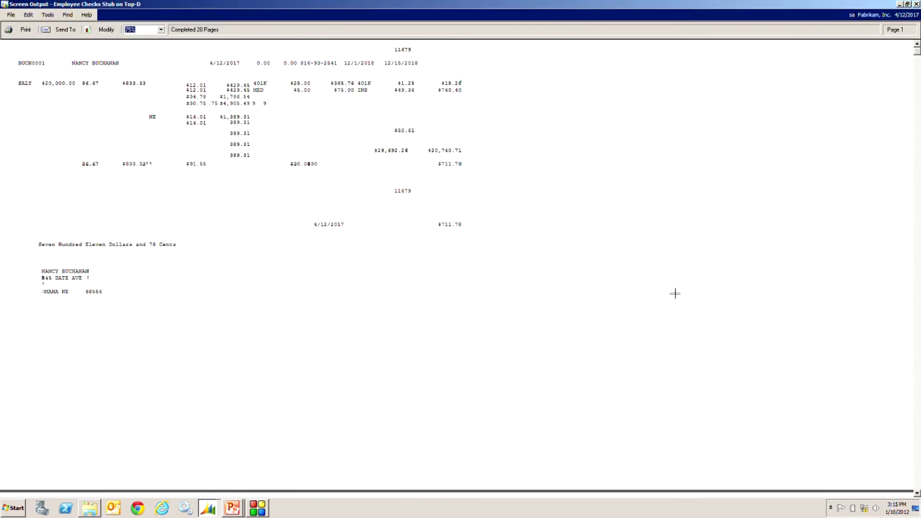
pyautogui.click(916, 4)
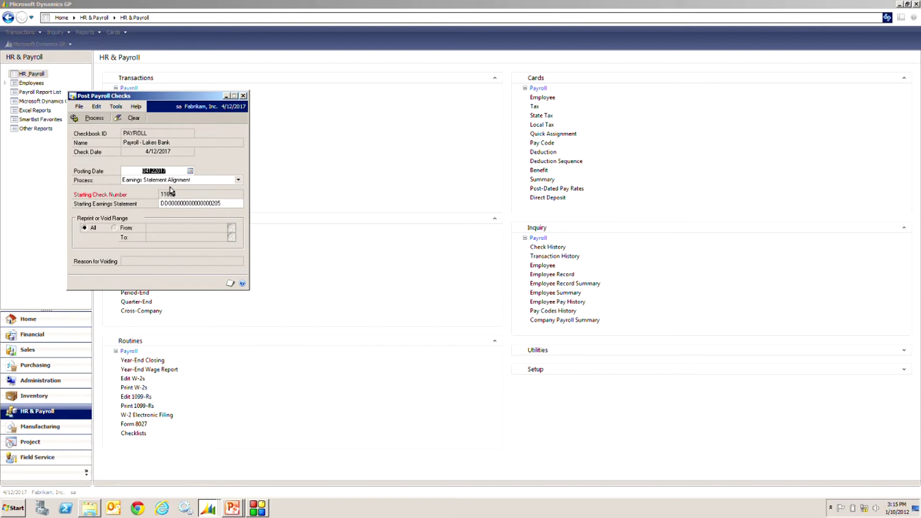
# Print the earnings statement alignment form to screen and close it.
pyautogui.click(91, 118)
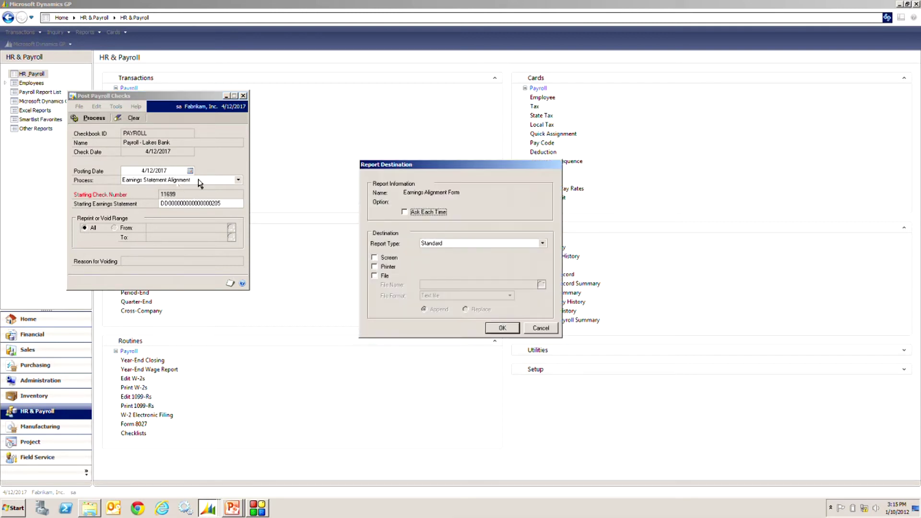
pyautogui.click(383, 260)
pyautogui.click(499, 328)
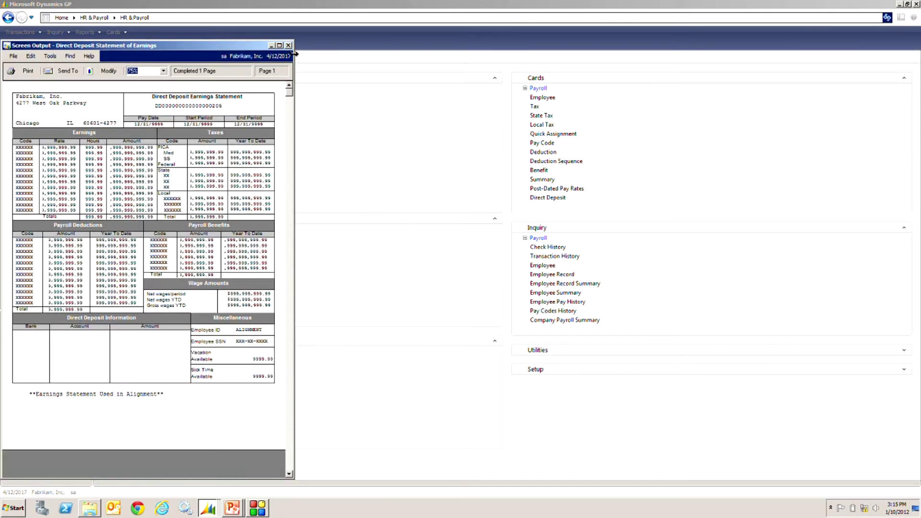
pyautogui.click(289, 46)
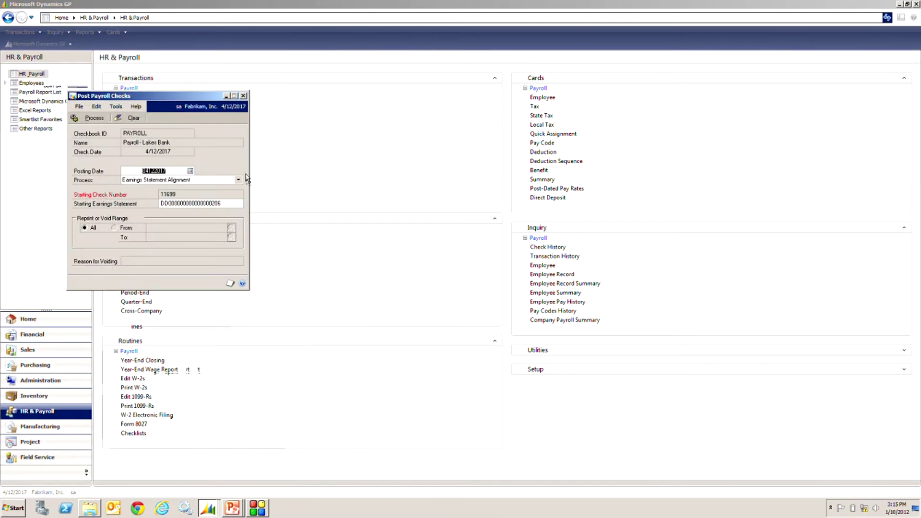
# Print the 2-page direct deposit earnings statements to screen, scroll through them, and close.
pyautogui.click(239, 180)
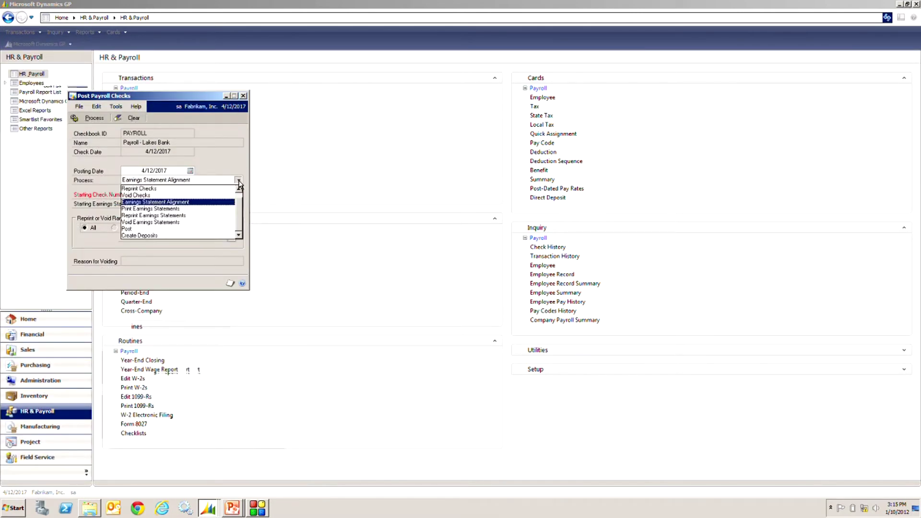
pyautogui.click(221, 209)
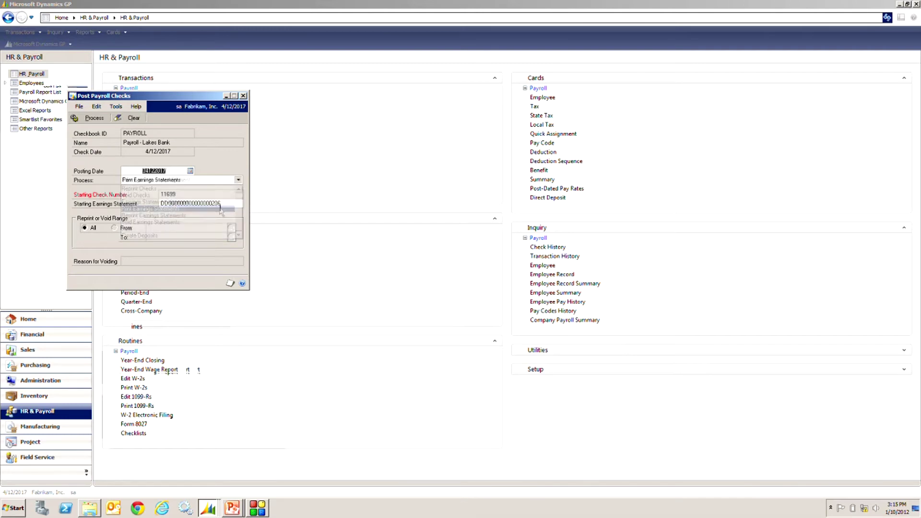
pyautogui.click(80, 118)
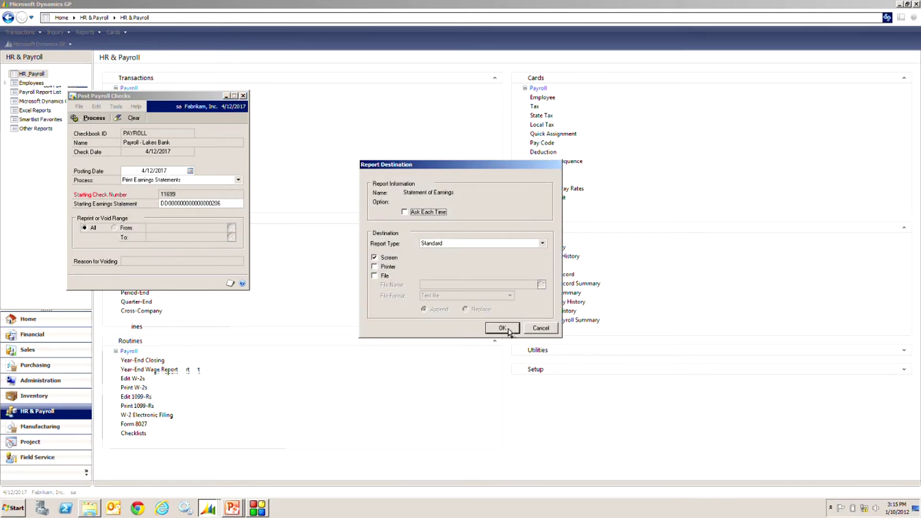
pyautogui.click(502, 327)
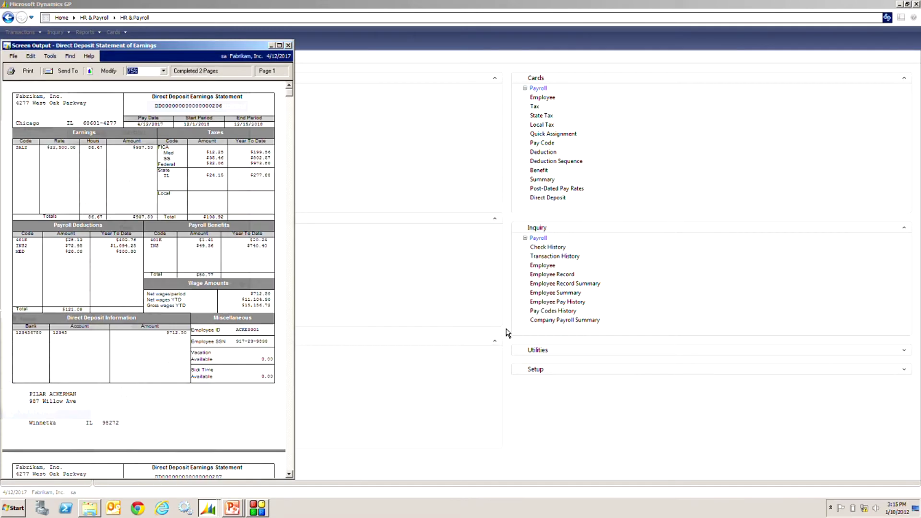
pyautogui.click(279, 46)
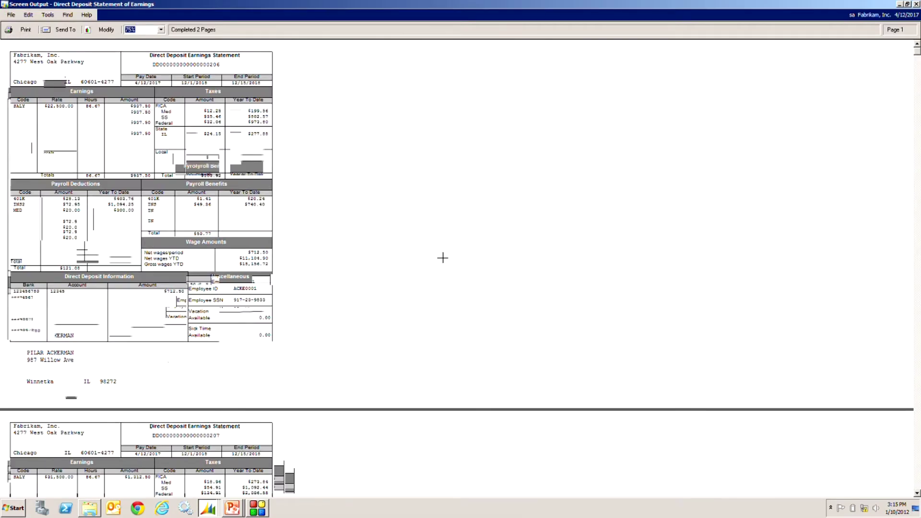
pyautogui.scroll(-3, 442, 258)
pyautogui.scroll(-3, 442, 258)
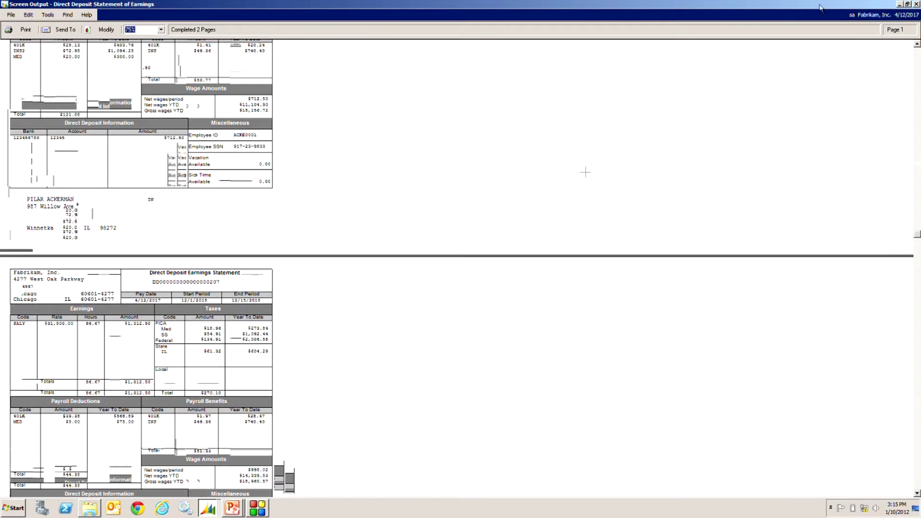
pyautogui.click(916, 3)
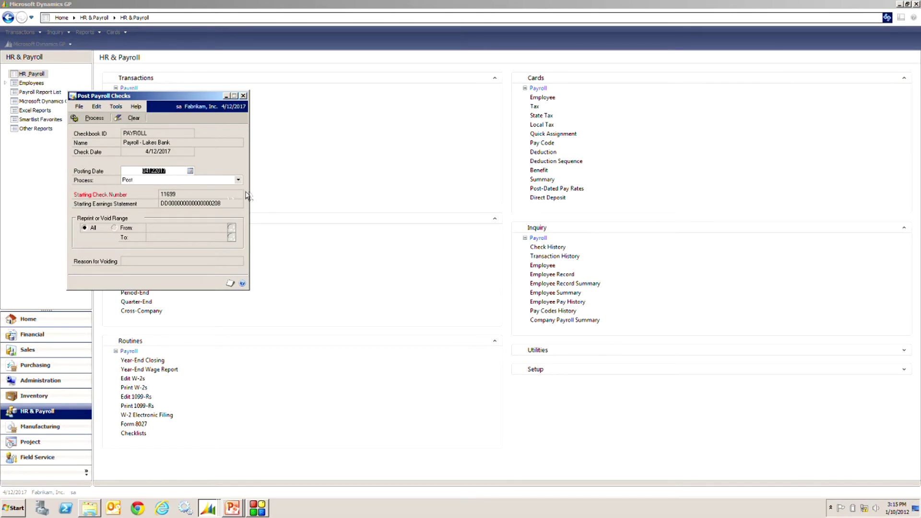
# Post the payroll, sending the Direct Deposit Check Register and remaining posting registers to screen.
pyautogui.click(94, 120)
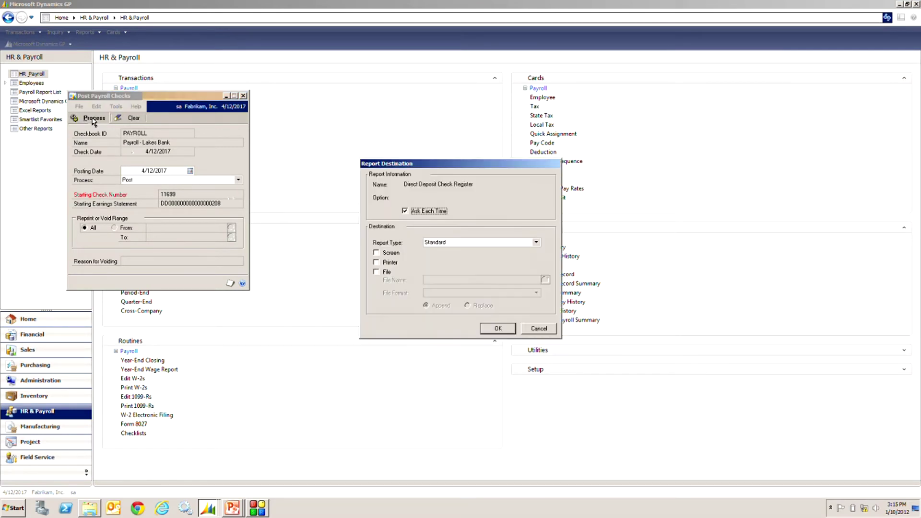
pyautogui.click(389, 254)
pyautogui.click(497, 329)
pyautogui.click(498, 328)
pyautogui.click(498, 328)
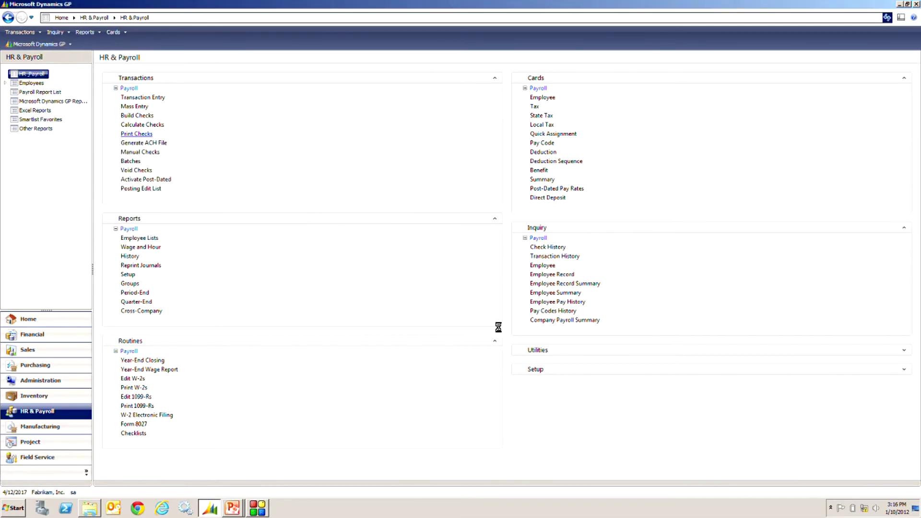
# Review and close the Direct Deposit Check Register, then maximize the 4-page Check Posting Register.
pyautogui.click(296, 45)
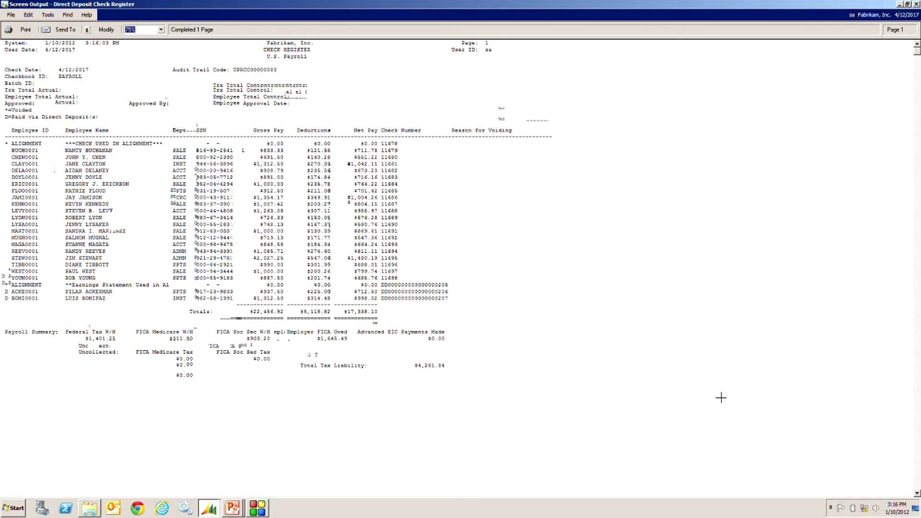
pyautogui.click(916, 3)
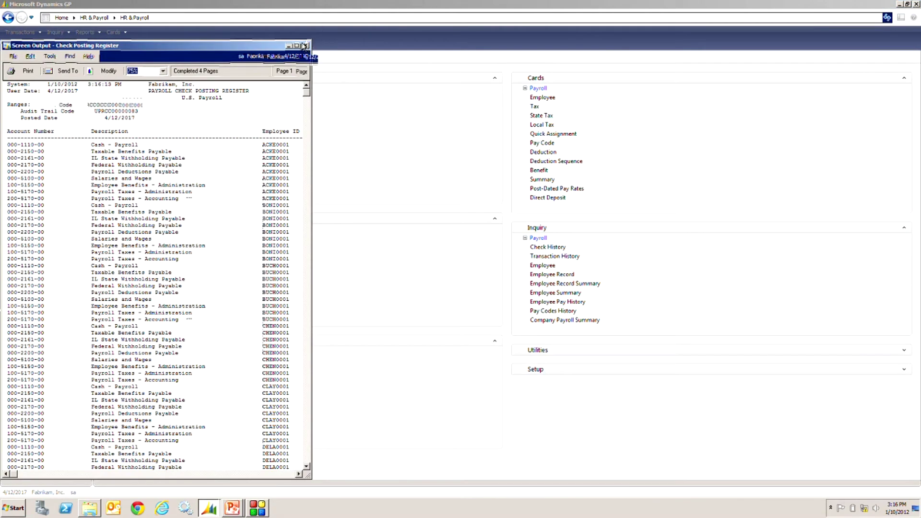
pyautogui.click(303, 46)
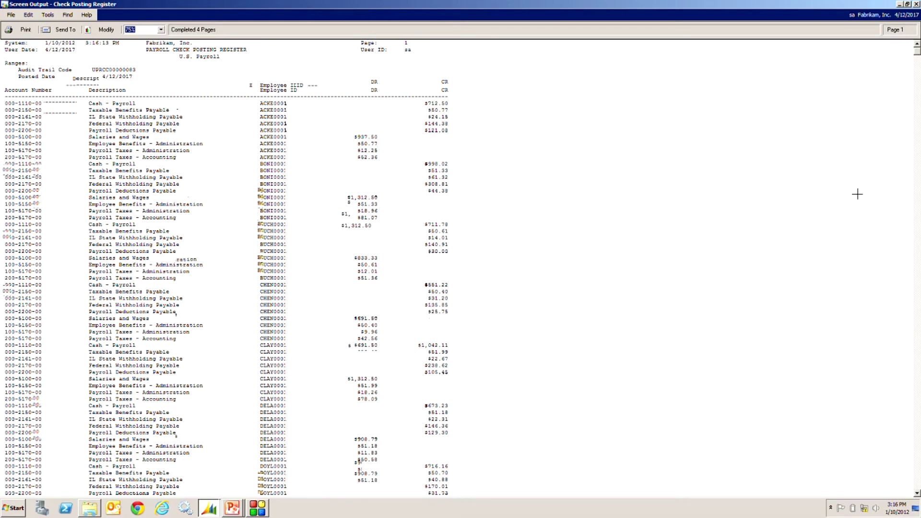
# Close the Check Posting and Pay Code Registers, then review and close the Department and Position Registers.
pyautogui.click(916, 4)
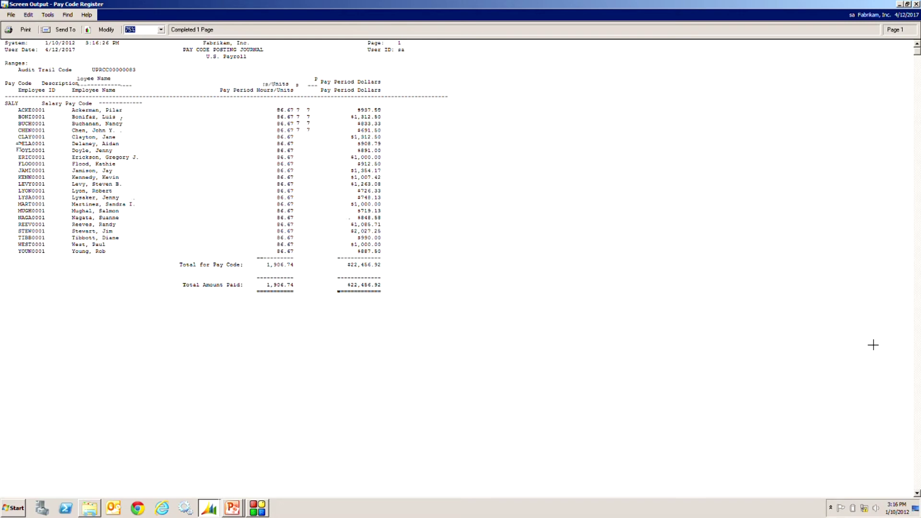
pyautogui.click(916, 4)
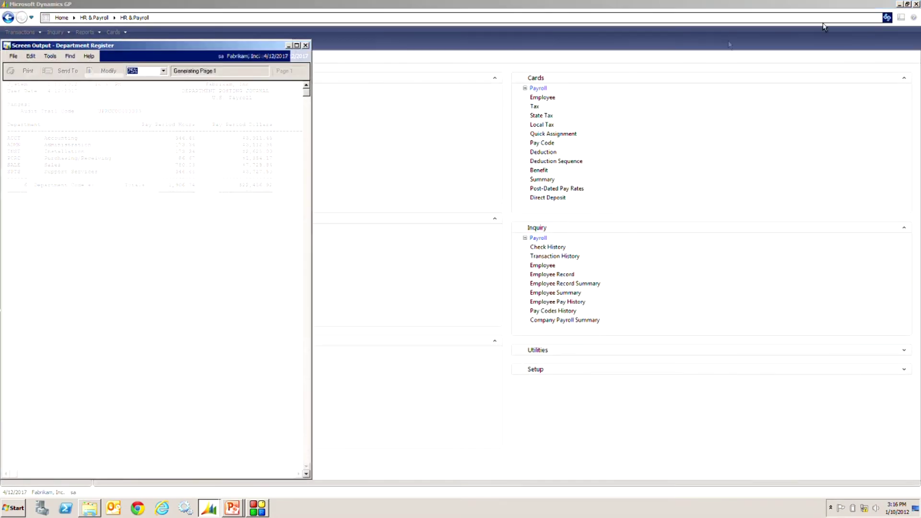
pyautogui.click(296, 45)
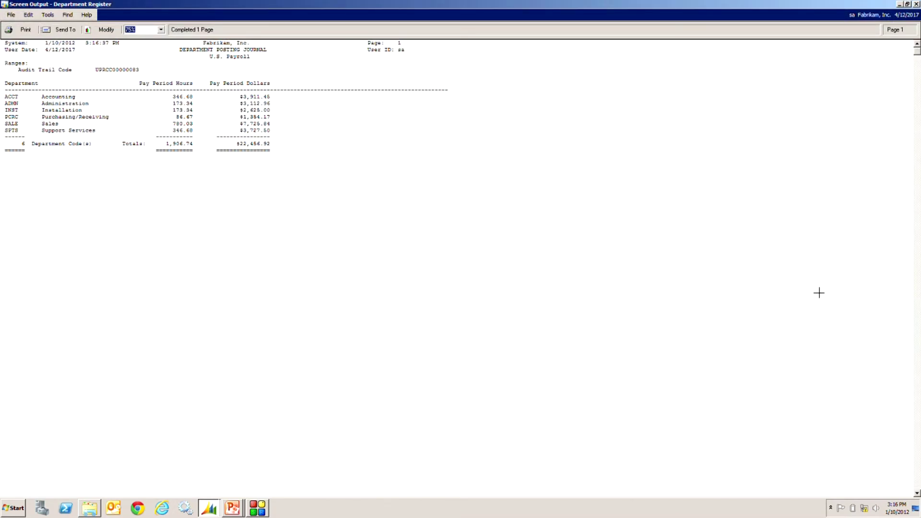
pyautogui.click(915, 4)
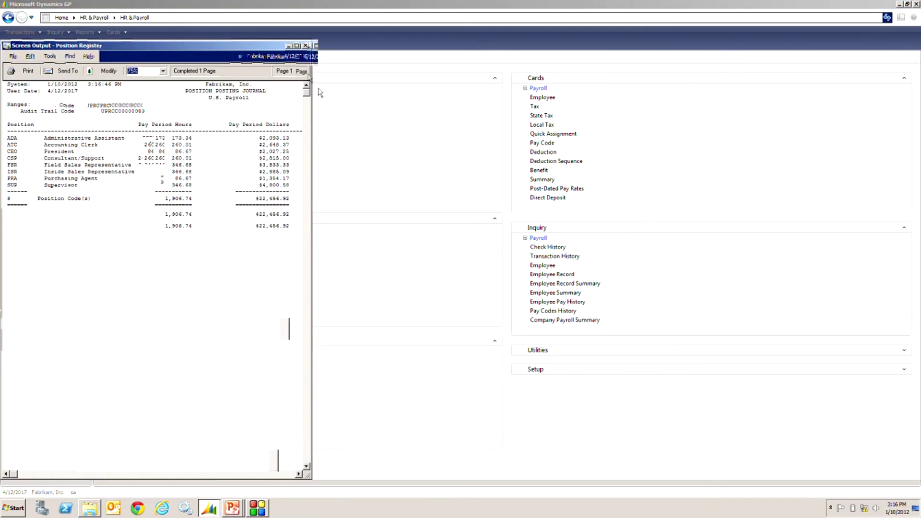
pyautogui.click(296, 45)
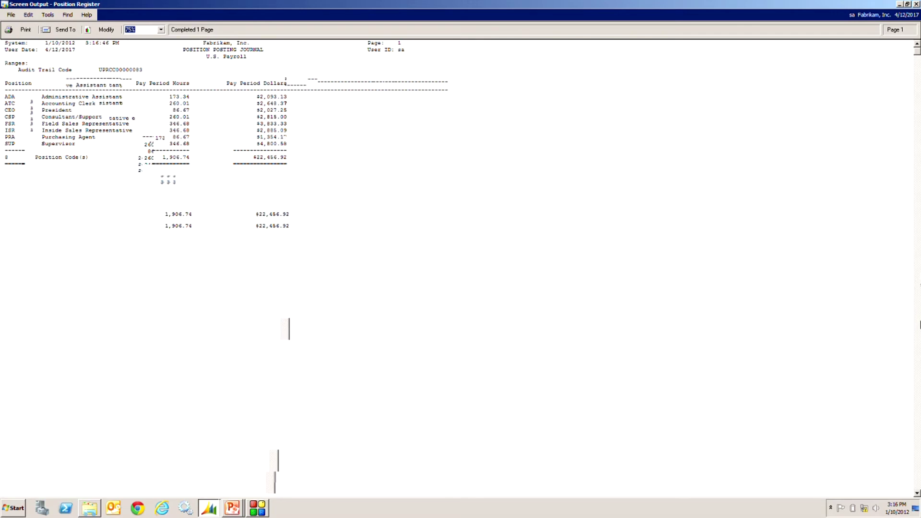
pyautogui.click(916, 4)
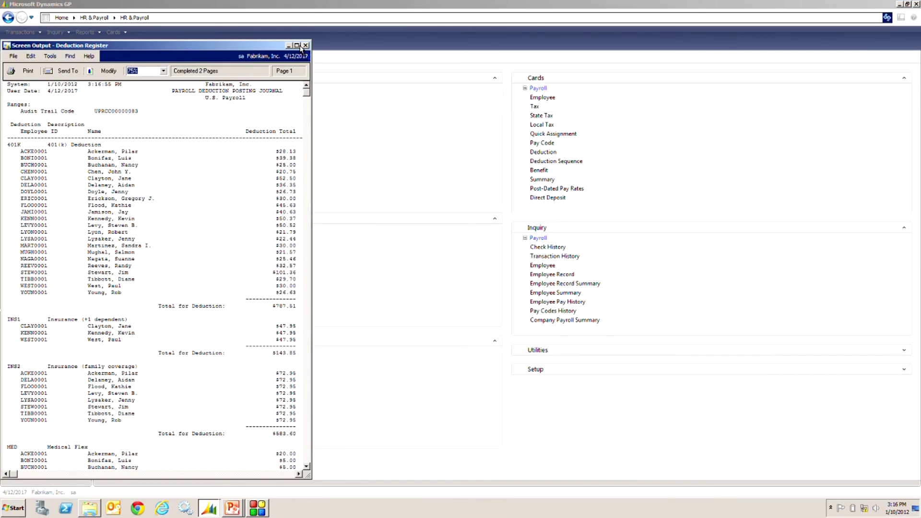
# Review the Deduction, Benefit and State Tax Registers full screen, closing each in turn.
pyautogui.click(297, 45)
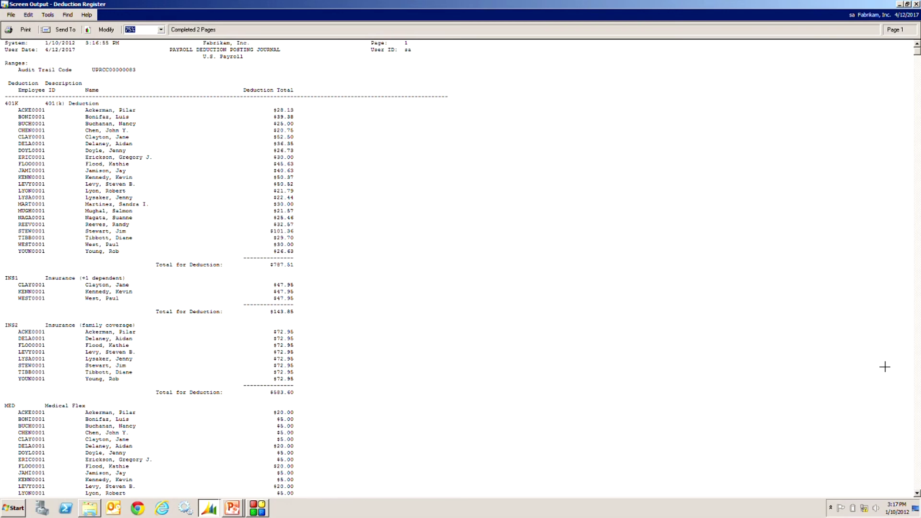
pyautogui.click(916, 4)
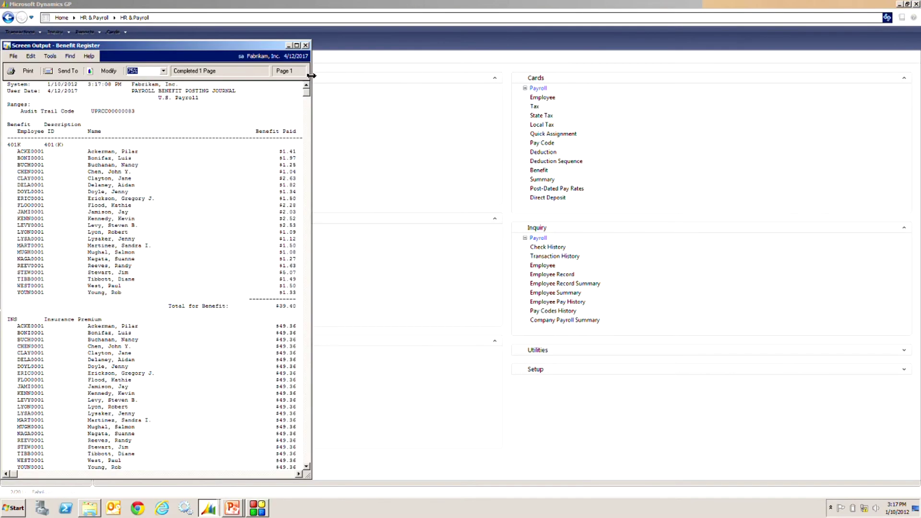
pyautogui.click(296, 45)
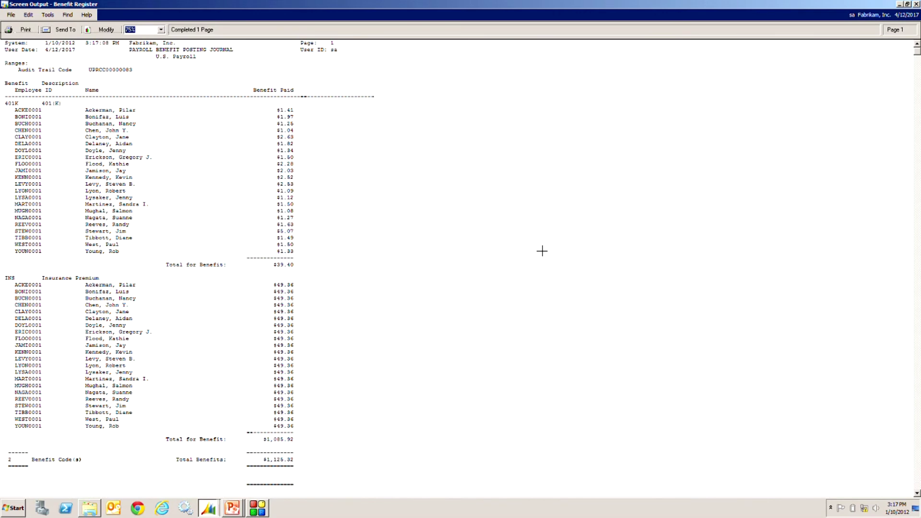
pyautogui.click(916, 4)
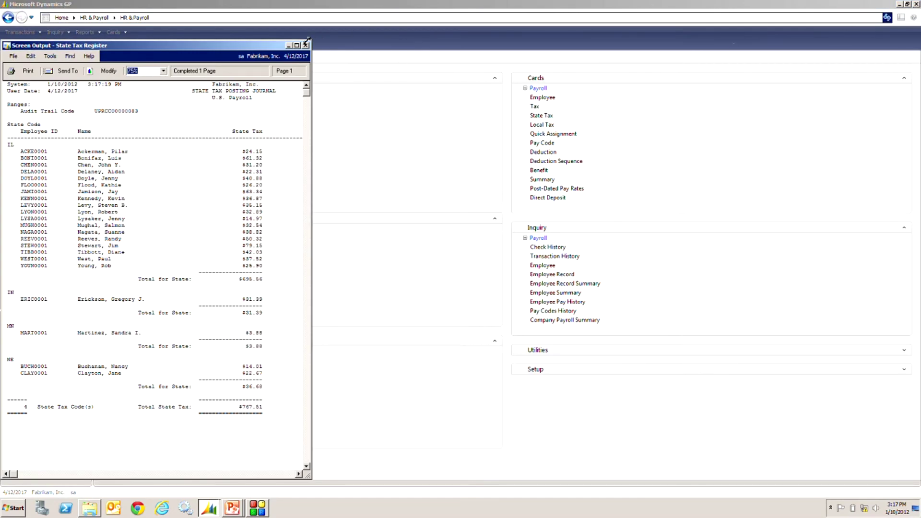
pyautogui.click(297, 45)
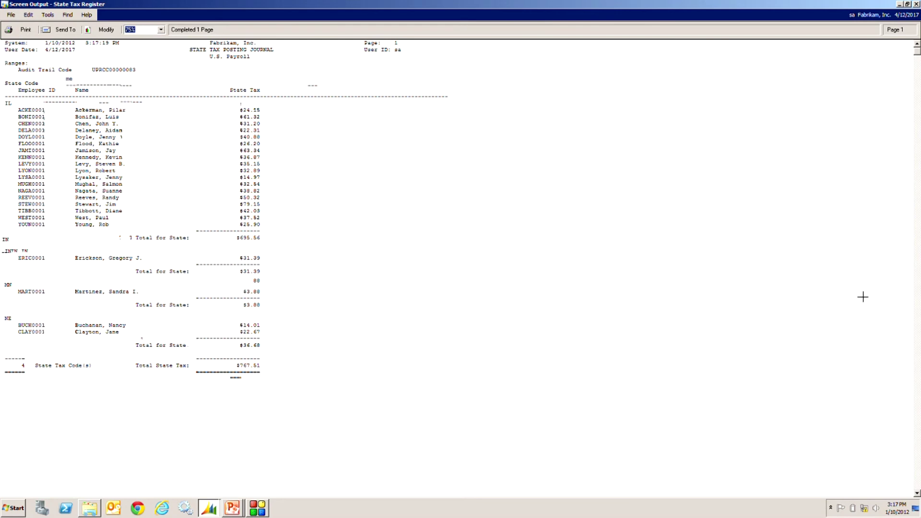
pyautogui.click(916, 4)
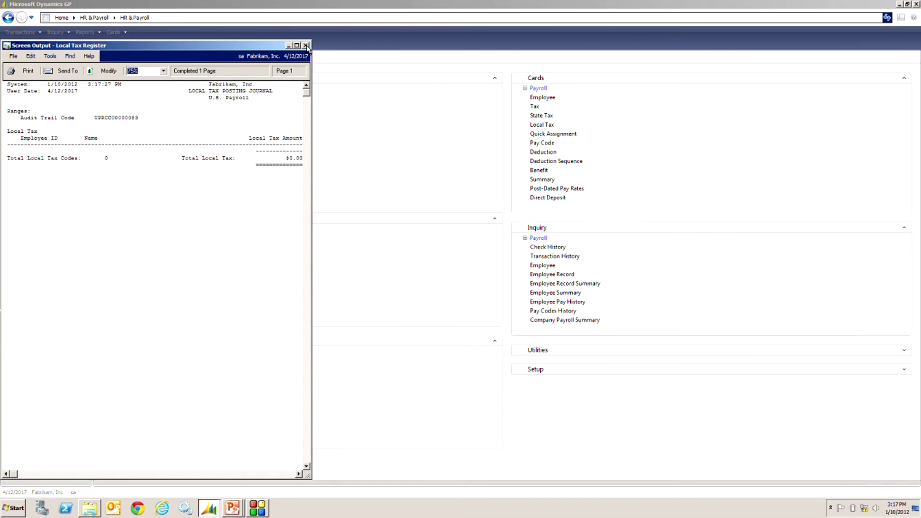
# Close the empty Local Tax Register and review the Checkbook Posting Journal full screen.
pyautogui.click(305, 46)
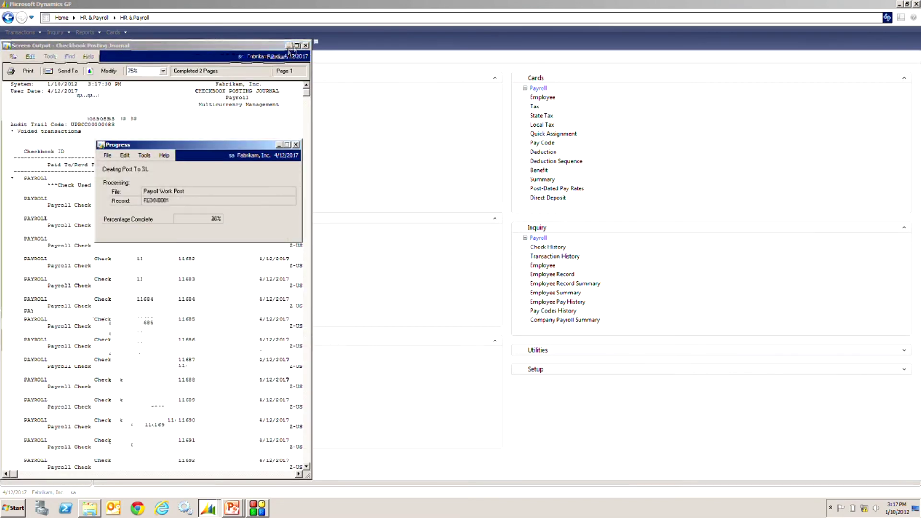
pyautogui.click(297, 45)
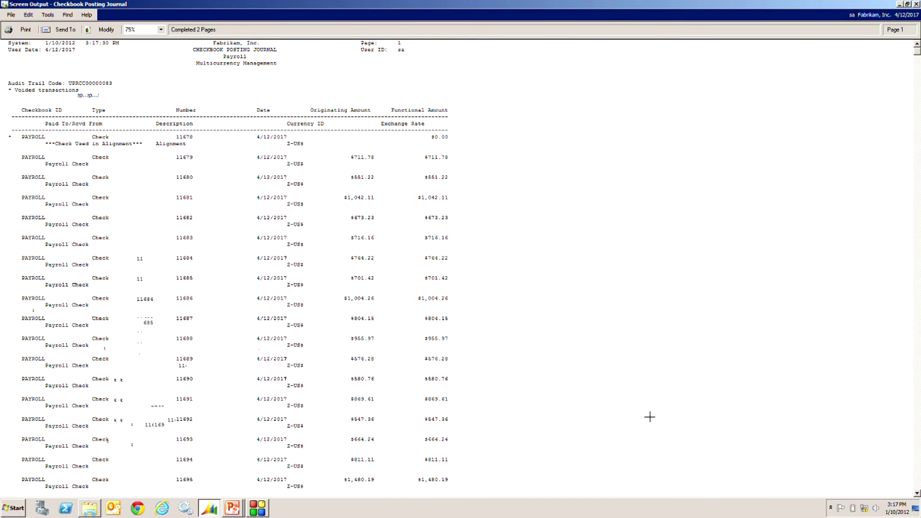
pyautogui.click(916, 4)
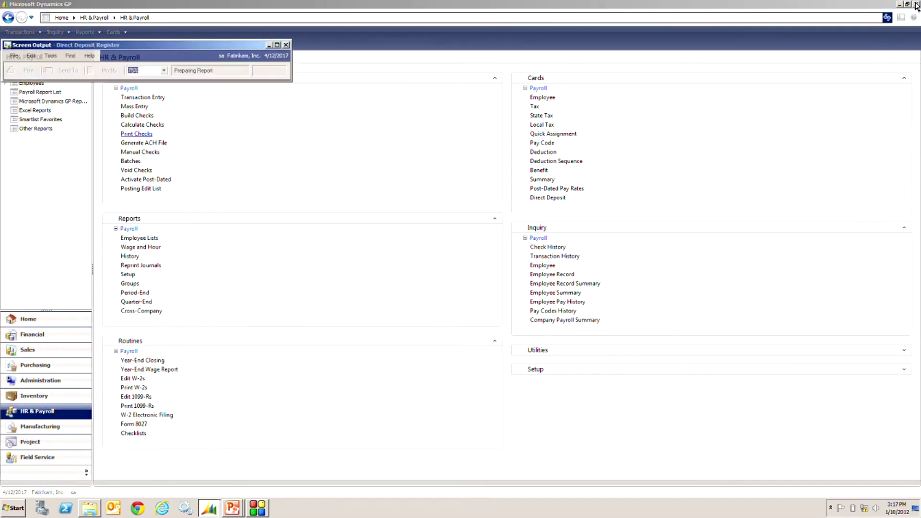
# Review the one-page Direct Deposit Register, then show the 6-page Direct Deposit Trxs Register full screen.
pyautogui.click(298, 45)
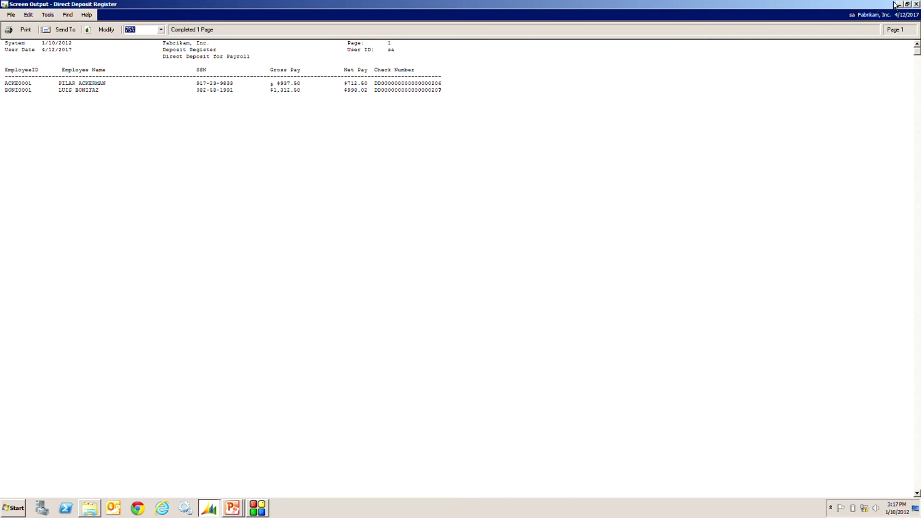
pyautogui.click(916, 4)
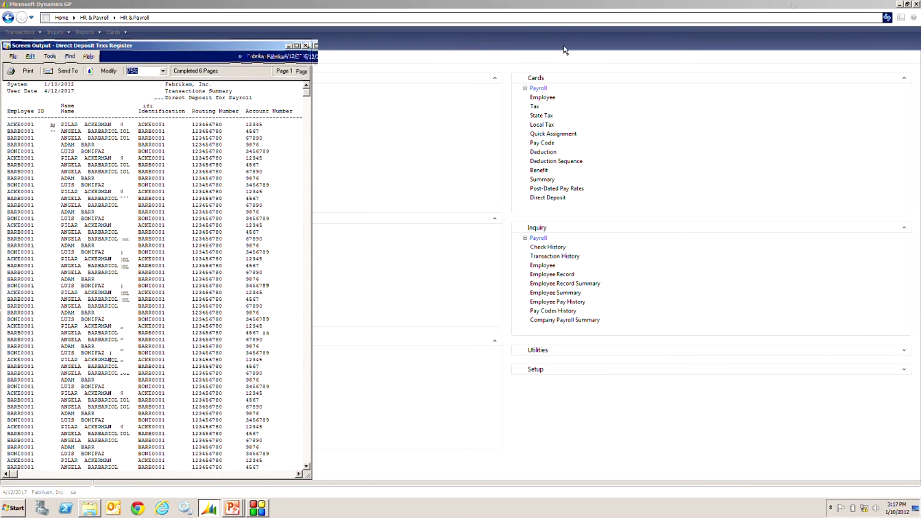
pyautogui.click(299, 45)
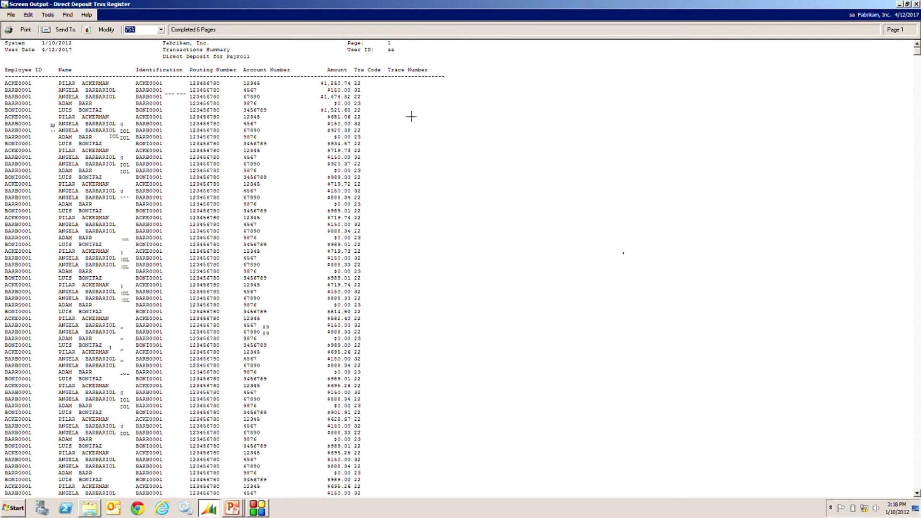
# Close the Direct Deposit Trxs Register to return to the HR & Payroll page.
pyautogui.click(916, 4)
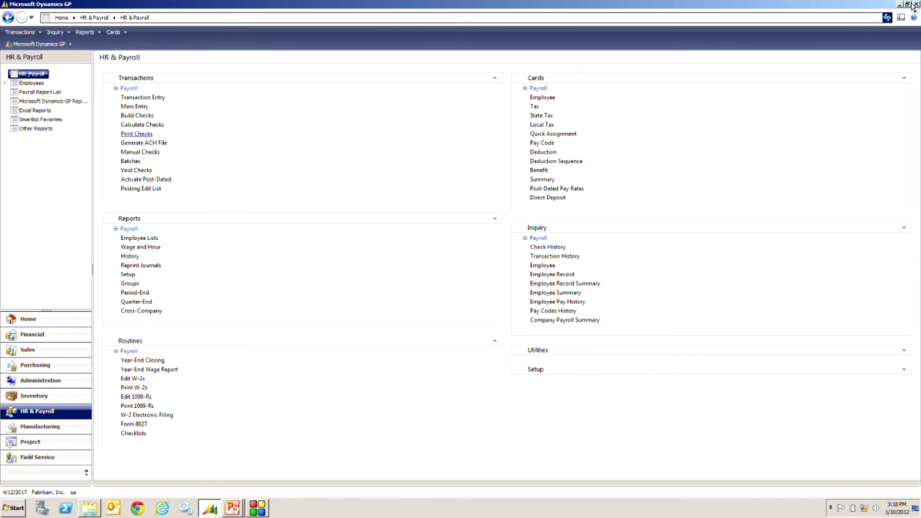